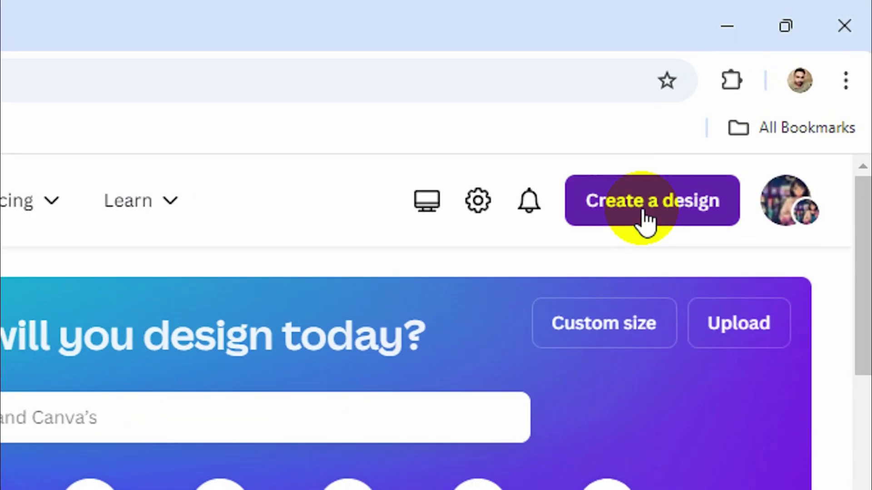
Create a blank custom-size design of 1920 × 1080 px.
{"action": "left_click", "coordinate": [757, 108]}
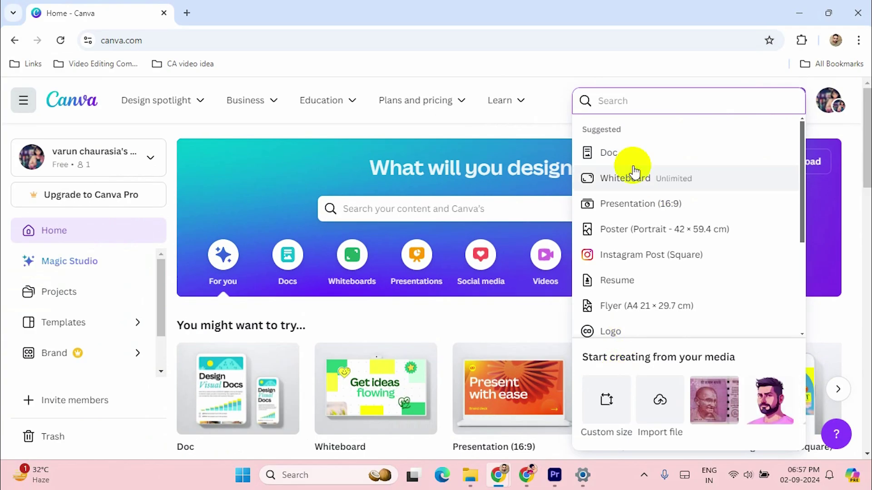
{"action": "scroll", "coordinate": [679, 317], "scroll_direction": "down", "scroll_amount": 3}
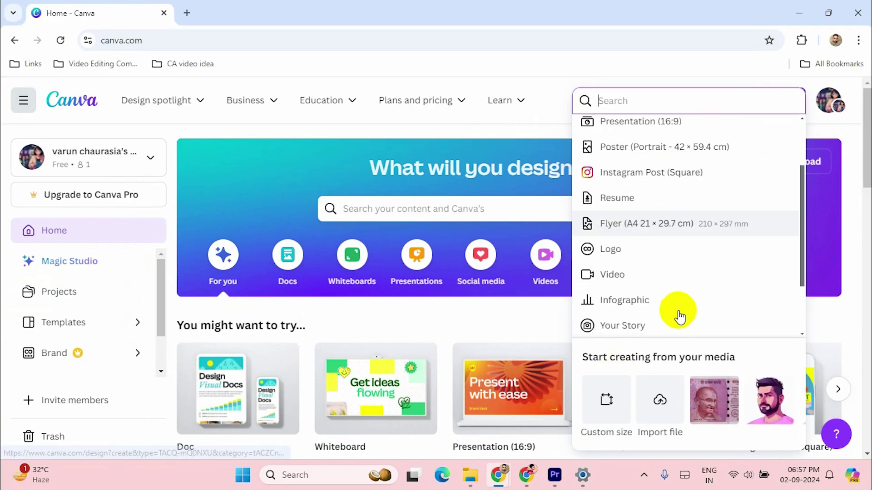
{"action": "scroll", "coordinate": [654, 287], "scroll_direction": "down", "scroll_amount": 2}
{"action": "left_click", "coordinate": [606, 401]}
{"action": "type", "text": "1920"}
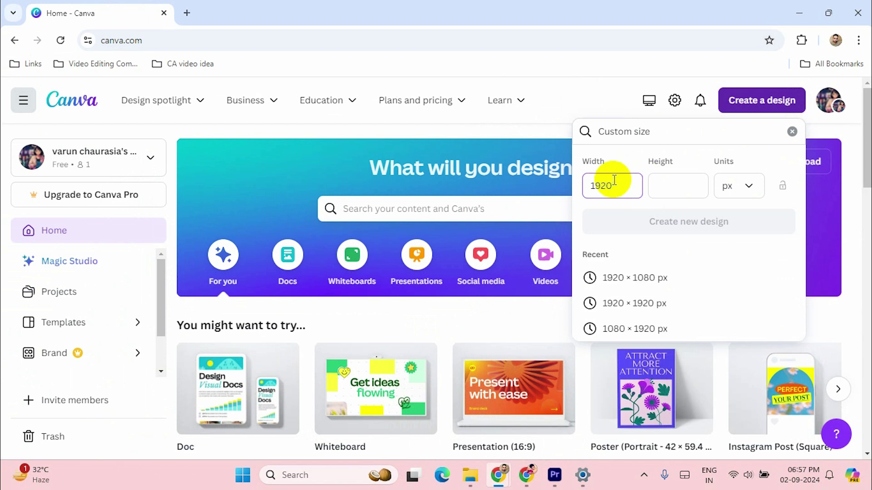
{"action": "left_click", "coordinate": [658, 186]}
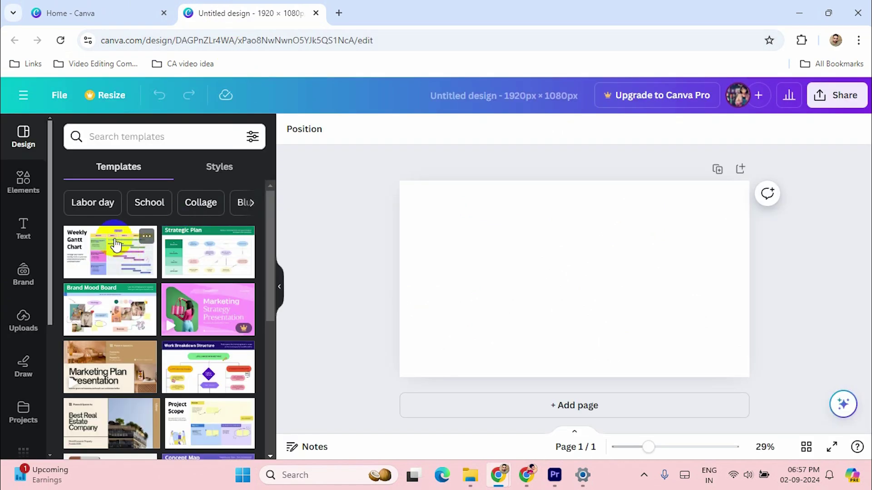
{"action": "scroll", "coordinate": [30, 293], "scroll_direction": "down", "scroll_amount": 3}
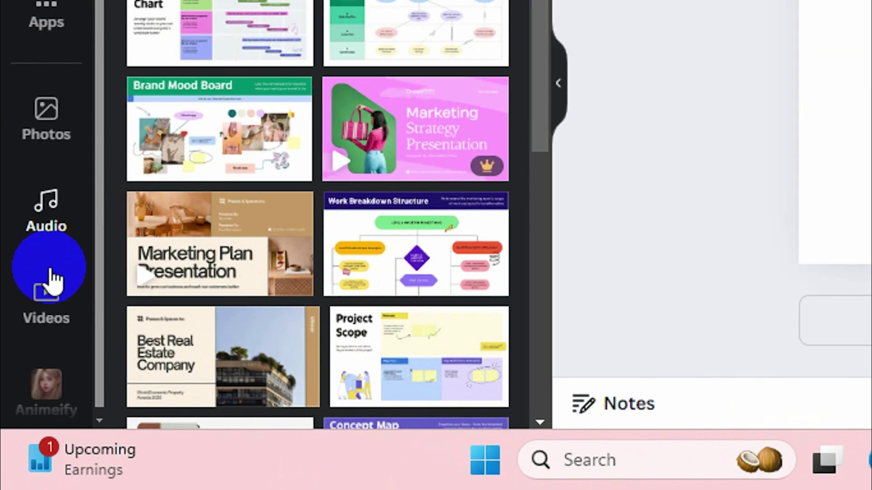
{"action": "scroll", "coordinate": [54, 279], "scroll_direction": "up", "scroll_amount": 3}
{"action": "scroll", "coordinate": [58, 263], "scroll_direction": "up", "scroll_amount": 3}
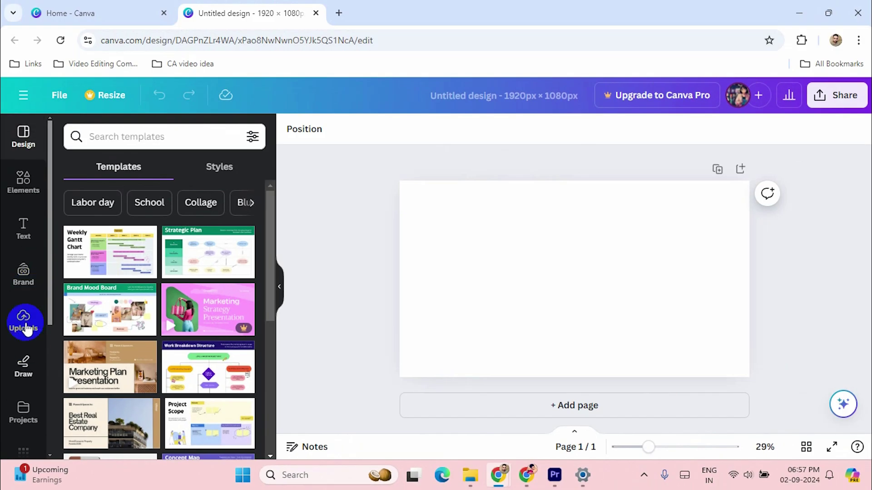
Upload the smiling woman's portrait from Downloads into Canva's uploads.
{"action": "left_click", "coordinate": [25, 329]}
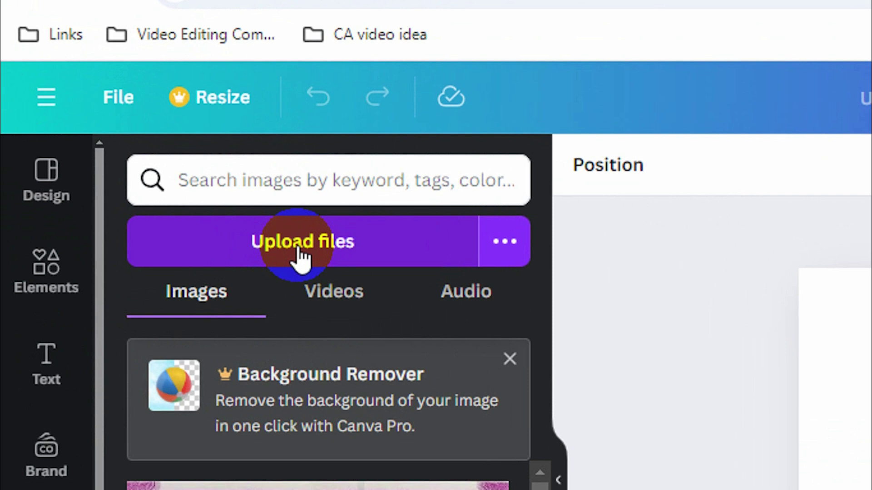
{"action": "left_click", "coordinate": [302, 252]}
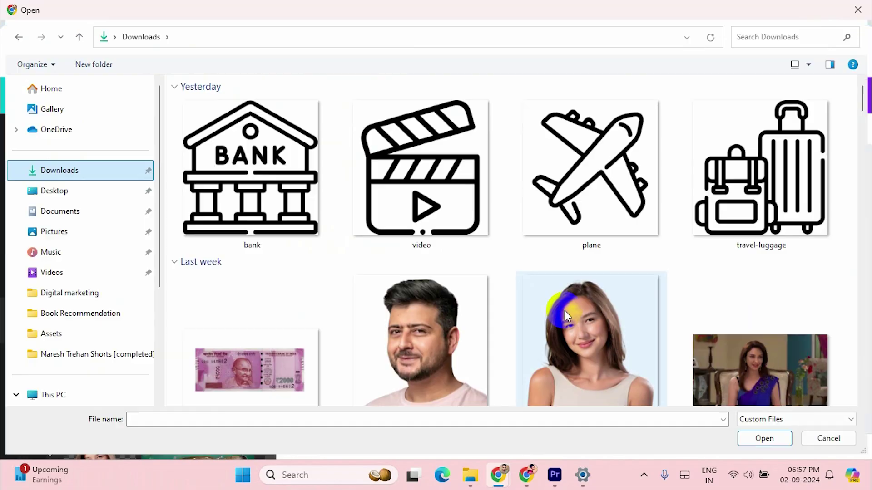
{"action": "key", "text": "Escape"}
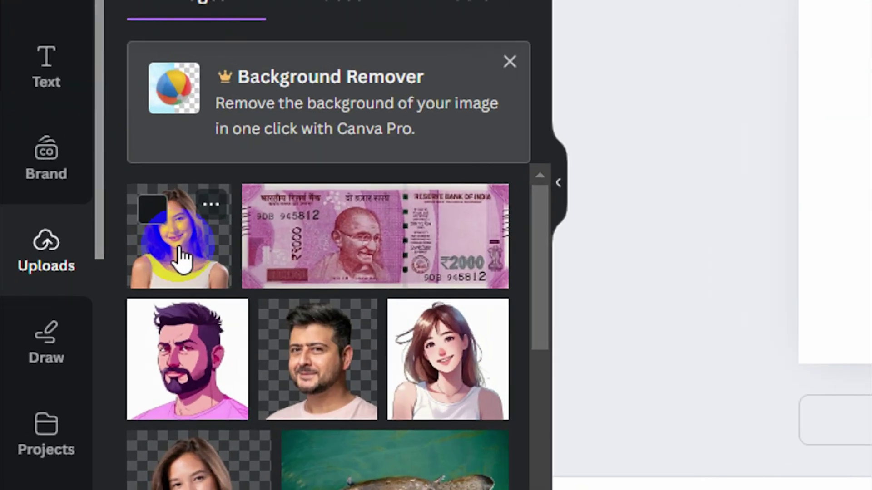
Add the portrait, resize it and place it beside its duplicate.
{"action": "left_click", "coordinate": [181, 258]}
{"action": "left_click_drag", "start_coordinate": [594, 288], "coordinate": [668, 302]}
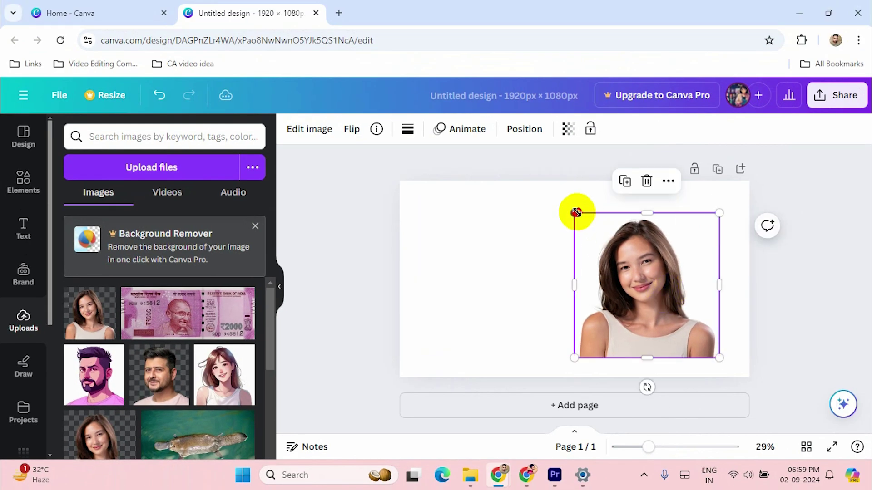
{"action": "left_click_drag", "start_coordinate": [576, 212], "coordinate": [580, 216]}
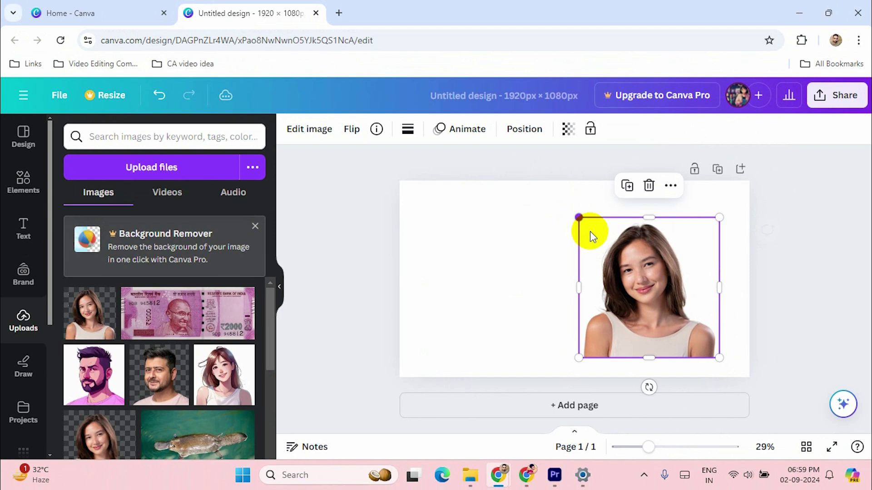
{"action": "mouse_move", "coordinate": [657, 282]}
{"action": "left_mouse_down"}
{"action": "mouse_move", "coordinate": [669, 273]}
{"action": "mouse_move", "coordinate": [502, 273]}
{"action": "mouse_move", "coordinate": [485, 289]}
{"action": "mouse_move", "coordinate": [655, 281]}
{"action": "left_mouse_up"}
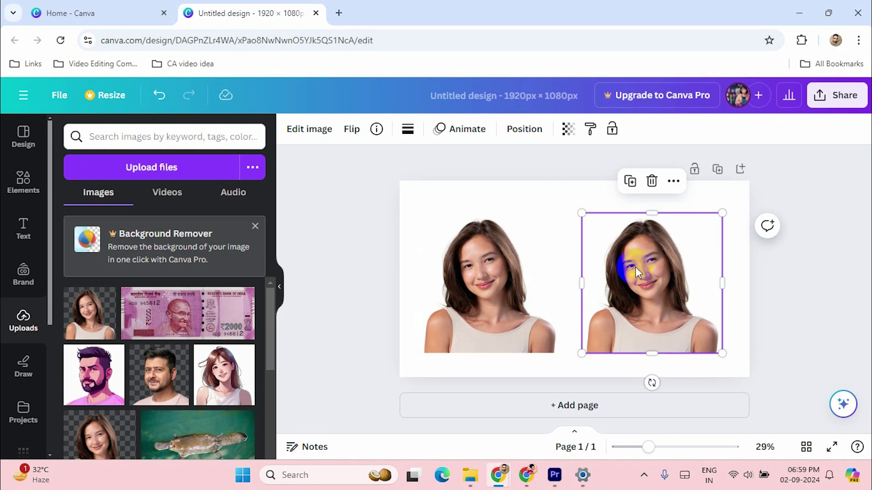
{"action": "left_click", "coordinate": [526, 263]}
{"action": "left_click", "coordinate": [650, 264]}
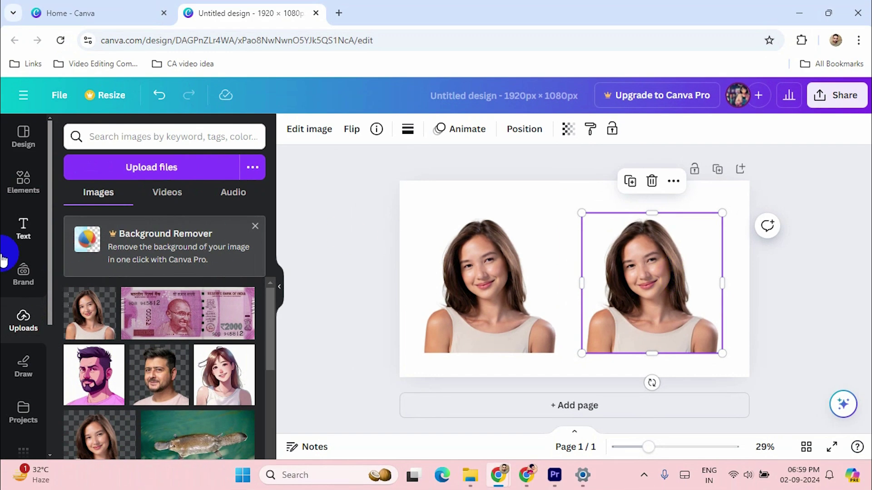
{"action": "scroll", "coordinate": [4, 259], "scroll_direction": "down", "scroll_amount": 3}
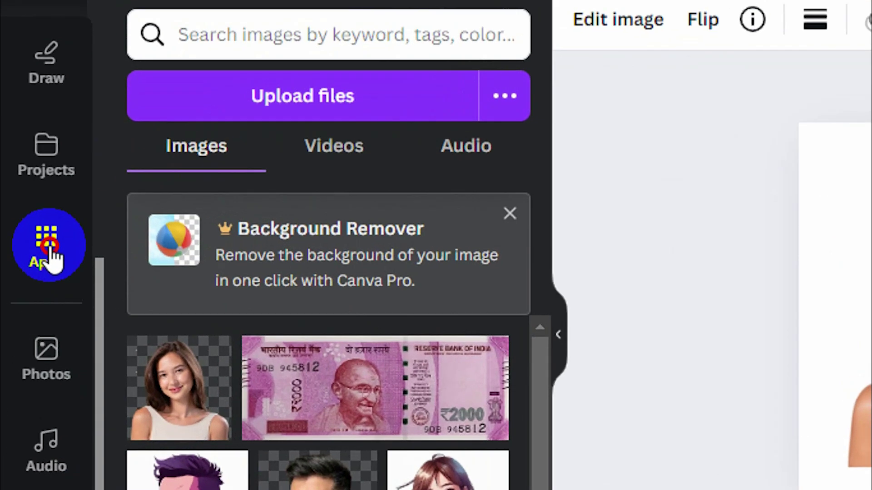
Search the Canva apps for 'Animeify', correcting a typo in the search.
{"action": "left_click", "coordinate": [25, 245]}
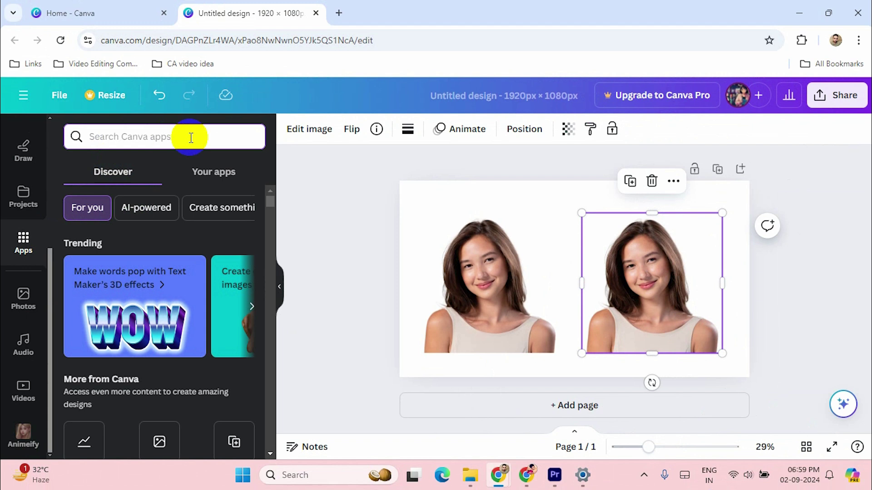
{"action": "type", "text": "a"}
{"action": "key", "text": "BackSpace"}
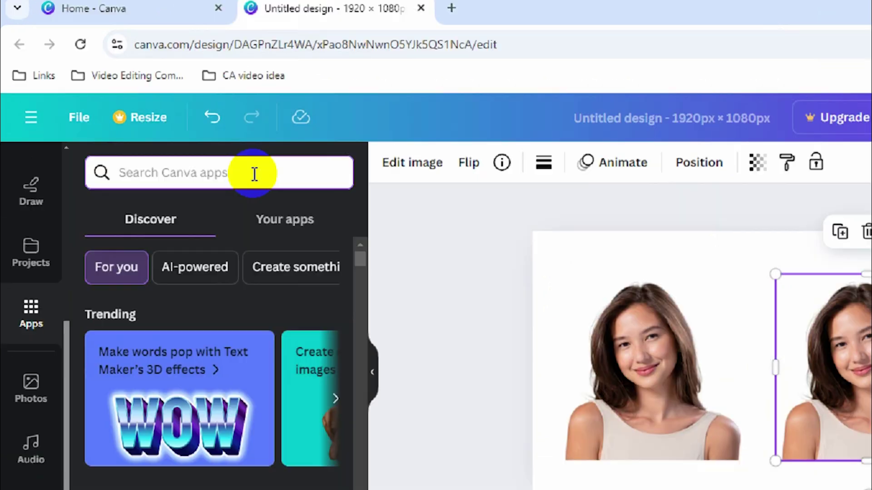
{"action": "type", "text": "ANI"}
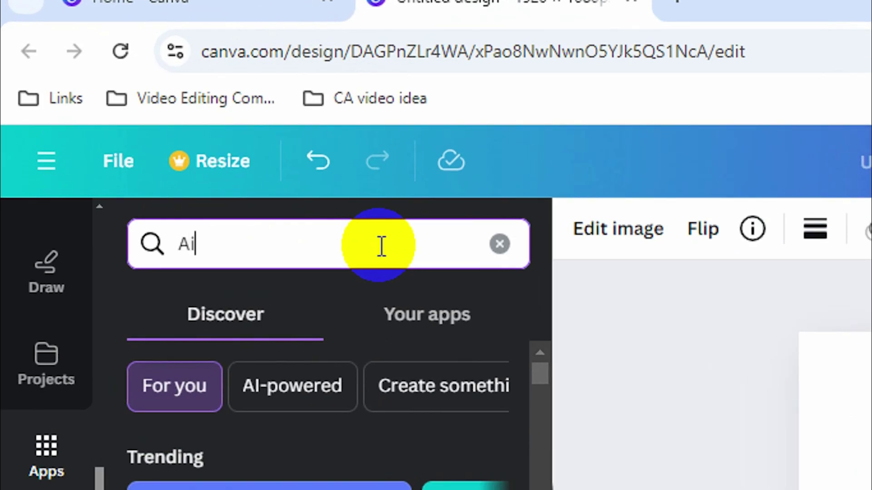
{"action": "key", "text": "BackSpace"}
{"action": "type", "text": "nimei"}
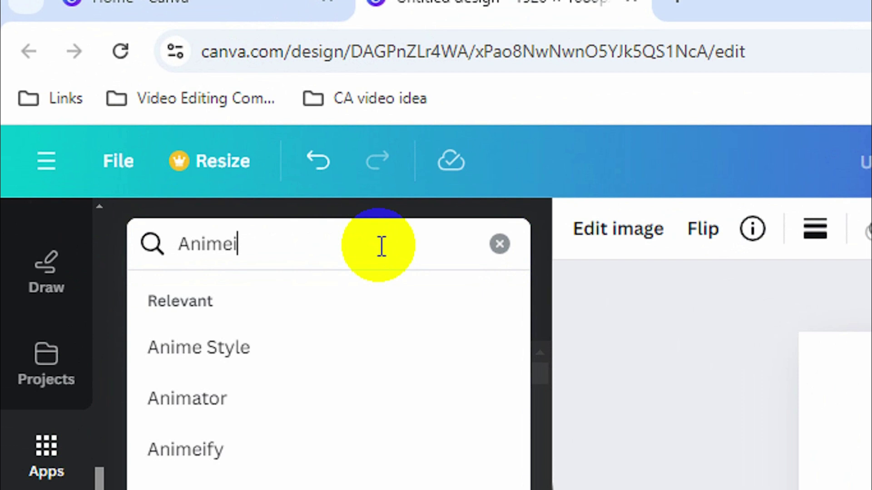
{"action": "type", "text": "fy"}
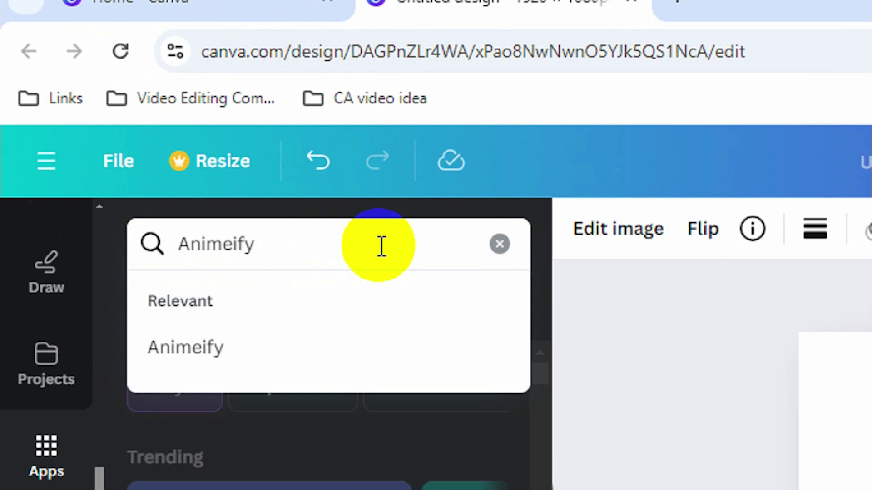
{"action": "key", "text": "Return"}
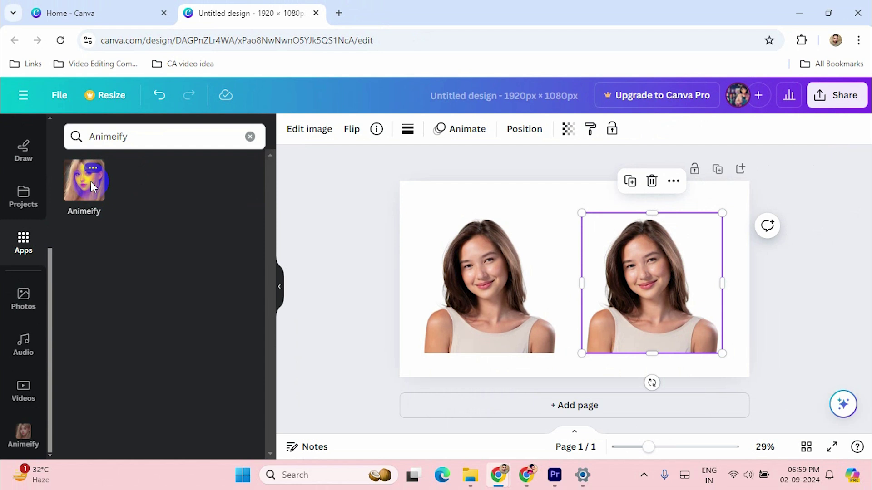
Run the Animeify app's 'Animeify and replace' on the right-hand portrait.
{"action": "left_click", "coordinate": [91, 181]}
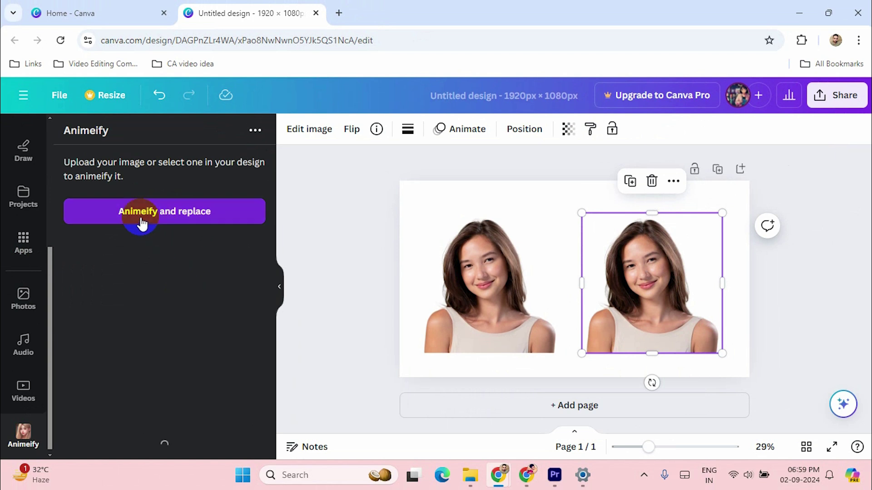
{"action": "left_click", "coordinate": [136, 219]}
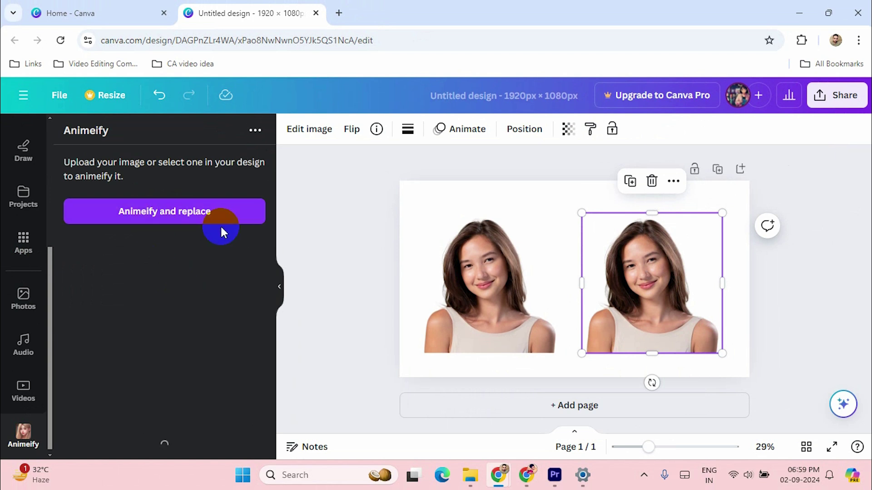
{"action": "left_click", "coordinate": [174, 222]}
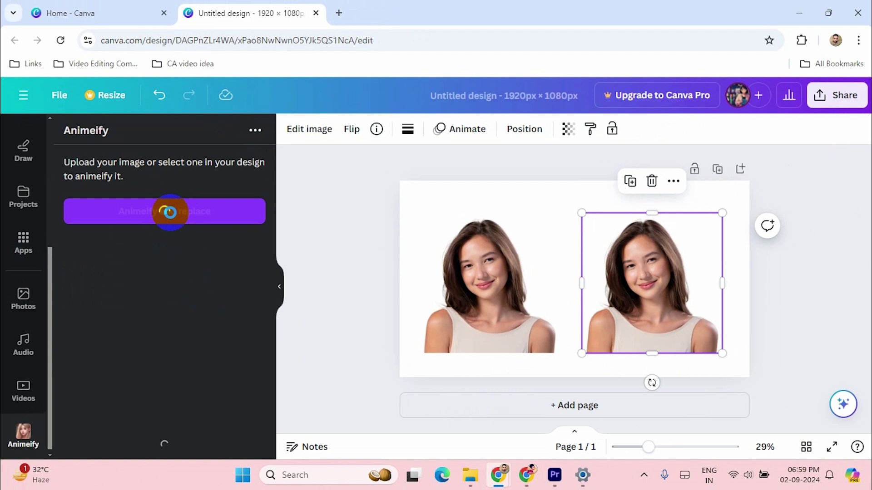